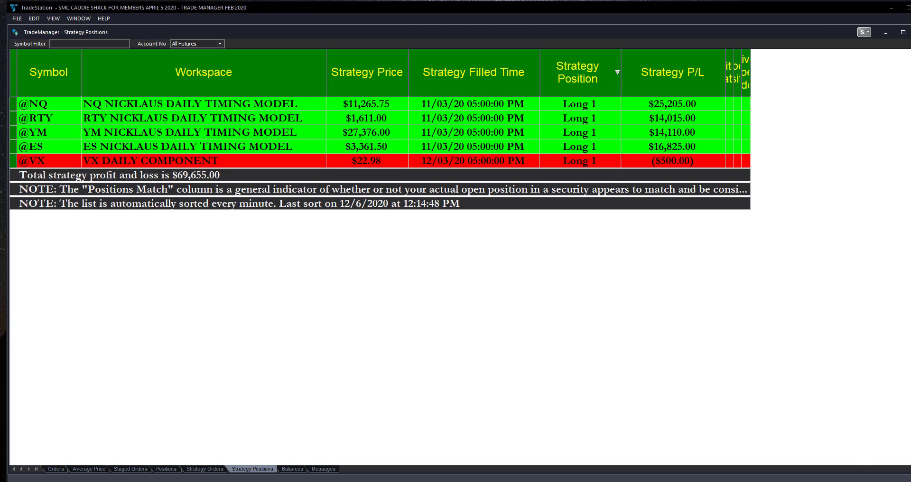
# Step: Check the current date and time in the system calendar and close it
pyautogui.press('super+alt+d')
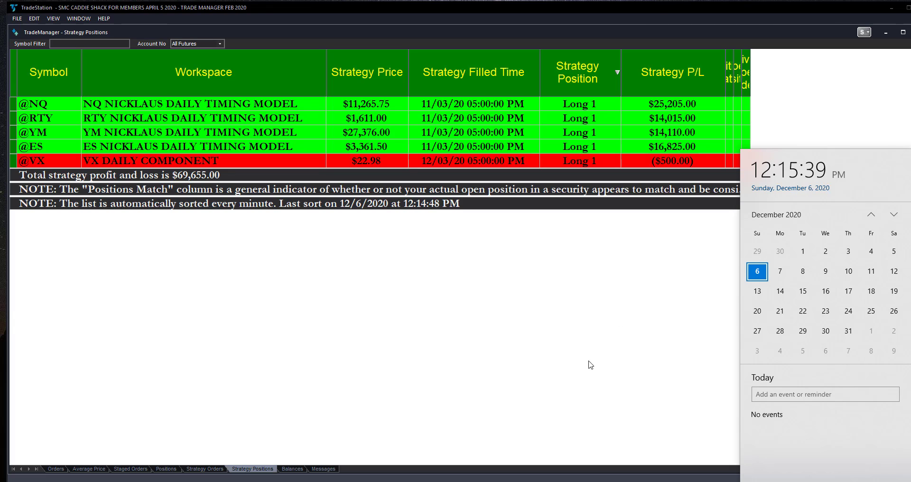
pyautogui.click(512, 363)
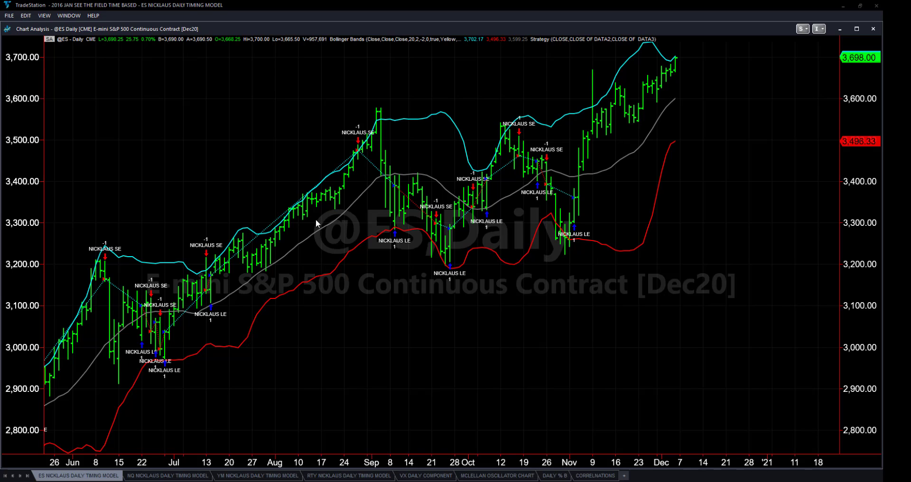
# Step: Review the three data symbols behind the ES daily chart in the Customize Symbols dialog and close it
pyautogui.rightClick(273, 110)
pyautogui.moveTo(309, 114)
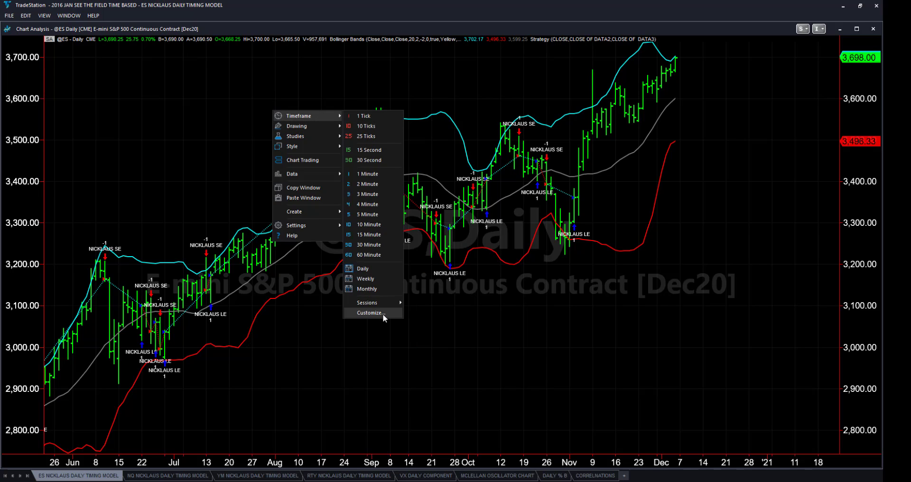
pyautogui.click(382, 314)
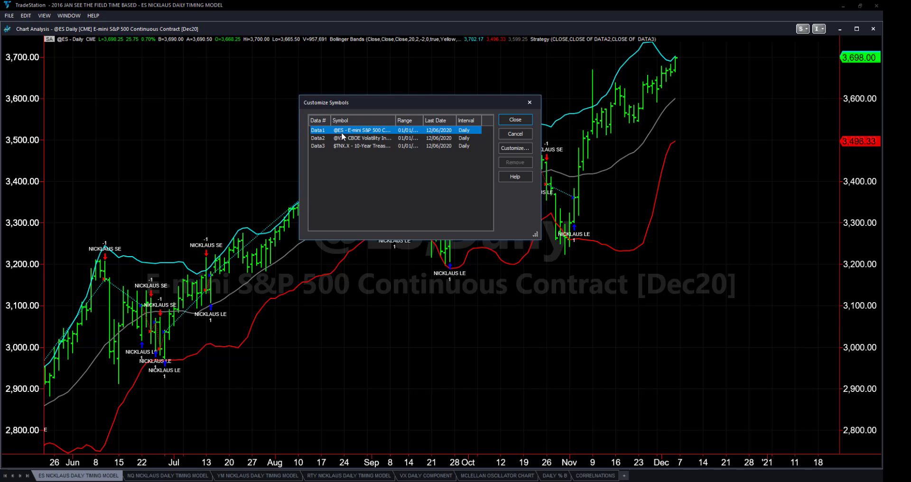
pyautogui.click(323, 140)
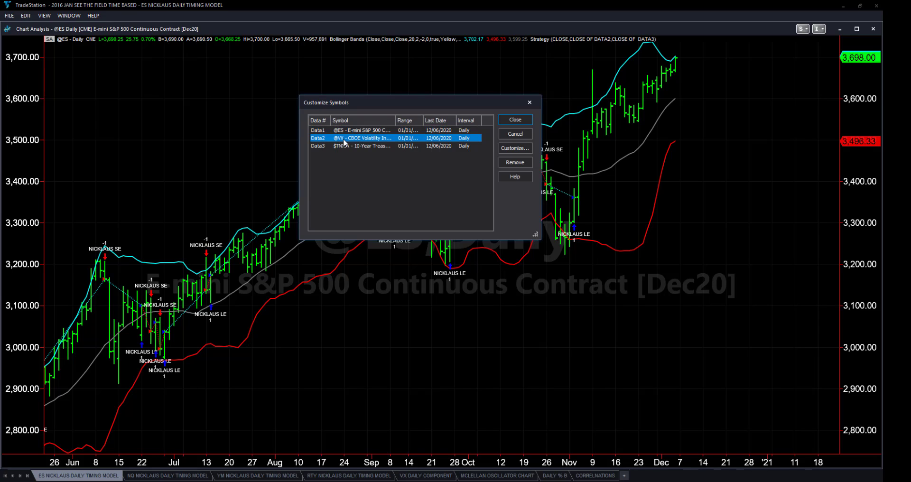
pyautogui.click(324, 147)
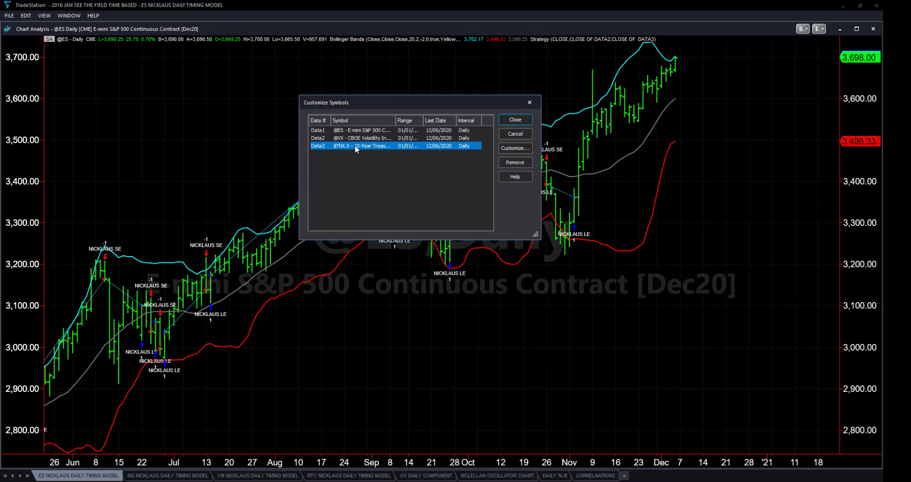
pyautogui.click(528, 103)
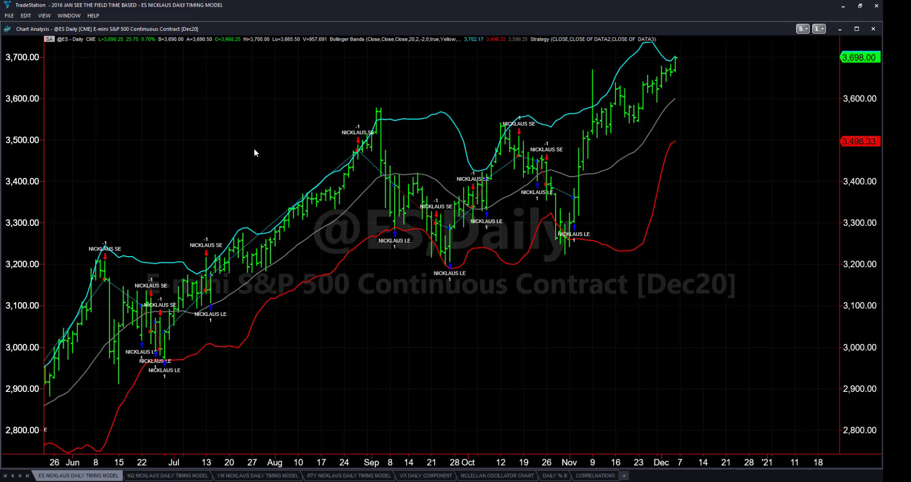
# Step: Reopen the ES chart's symbol customization, widen the Range column to read the full start dates, and close the dialog
pyautogui.rightClick(254, 149)
pyautogui.moveTo(284, 154)
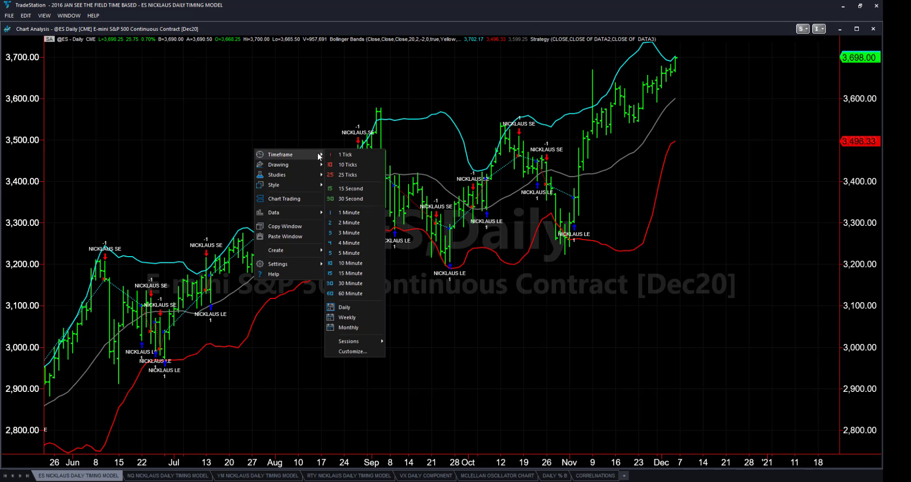
pyautogui.click(360, 351)
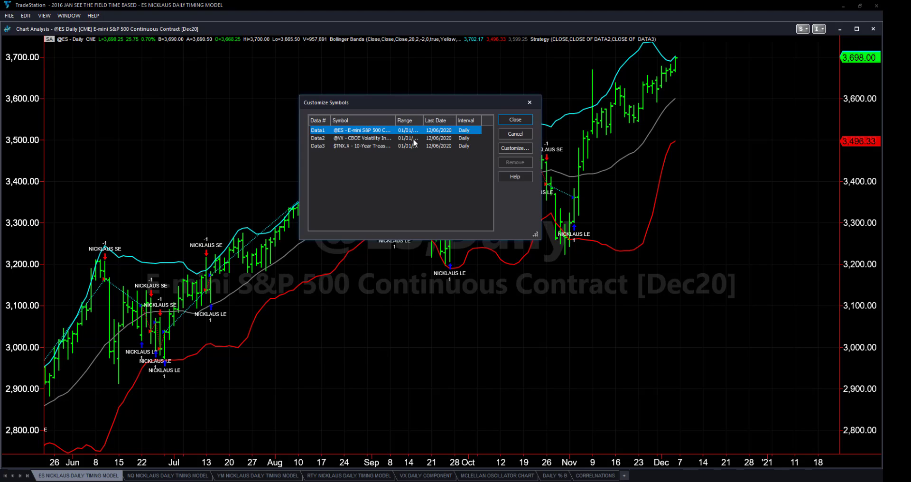
pyautogui.moveTo(424, 120); pyautogui.dragTo(442, 120)
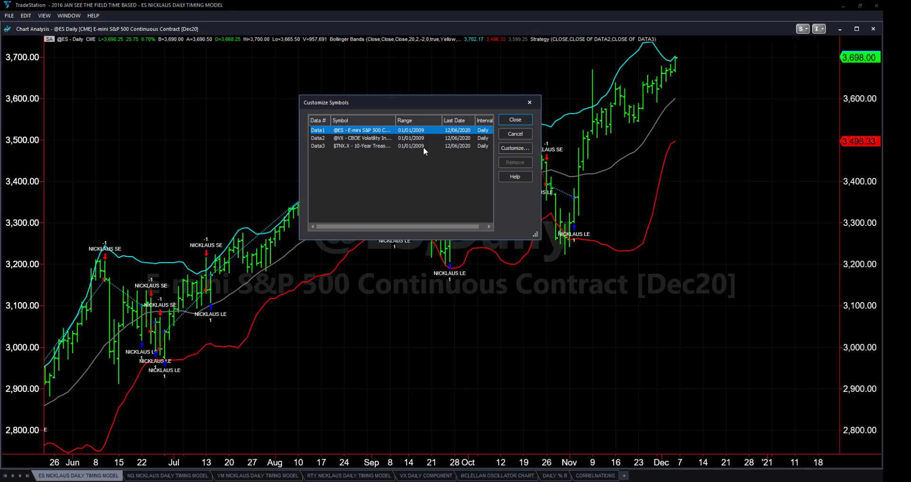
pyautogui.click(529, 103)
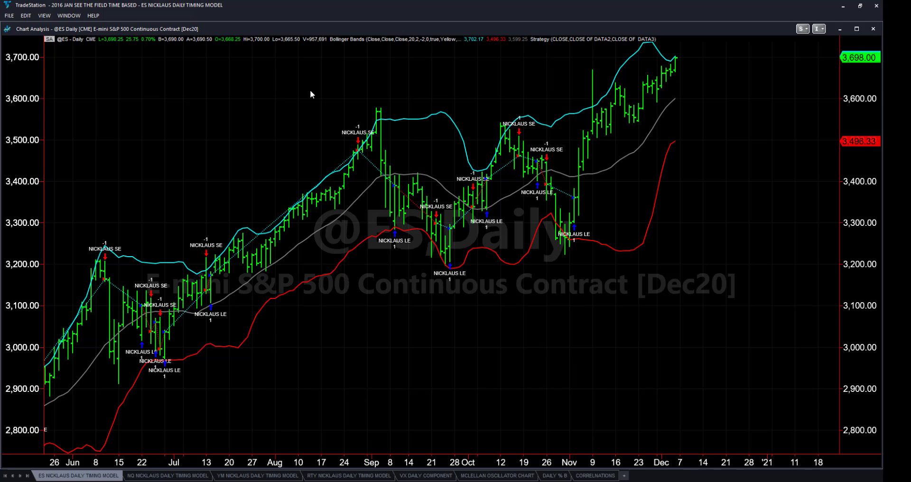
# Step: View the Strategy Performance Report for the ES daily chart briefly and close it
pyautogui.rightClick(253, 121)
pyautogui.moveTo(272, 128)
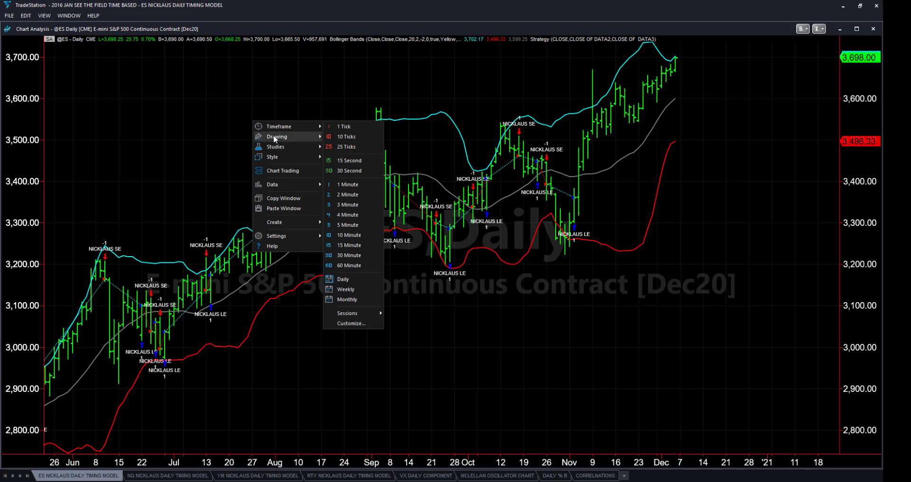
pyautogui.moveTo(315, 184)
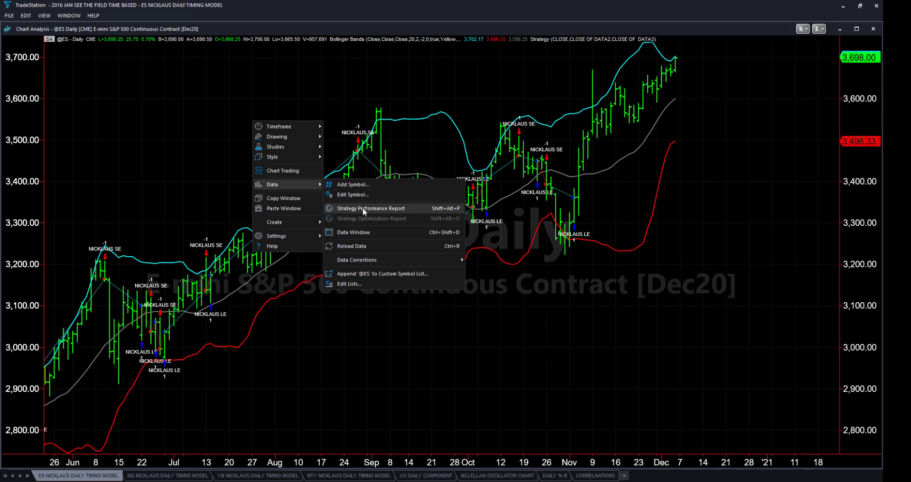
pyautogui.click(364, 208)
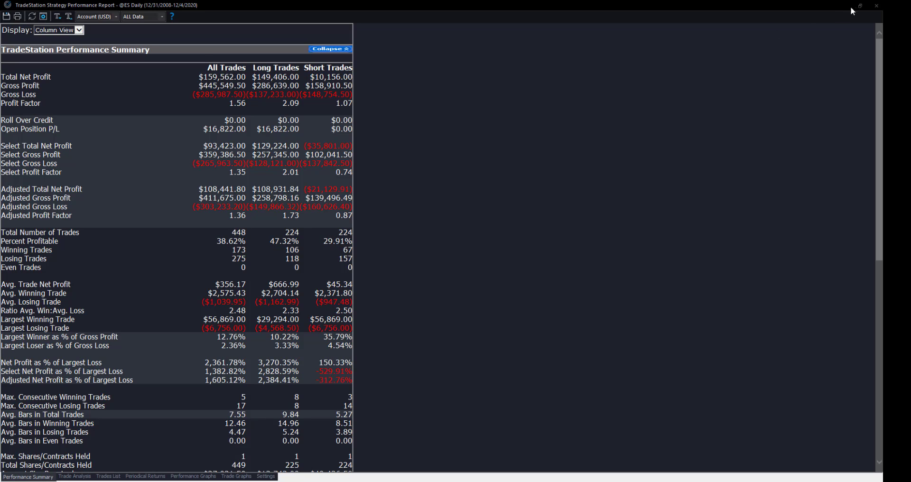
pyautogui.click(876, 6)
# Step: Review the general properties for all strategies on the ES chart, including commission and trade size, and close the dialogs
pyautogui.rightClick(240, 135)
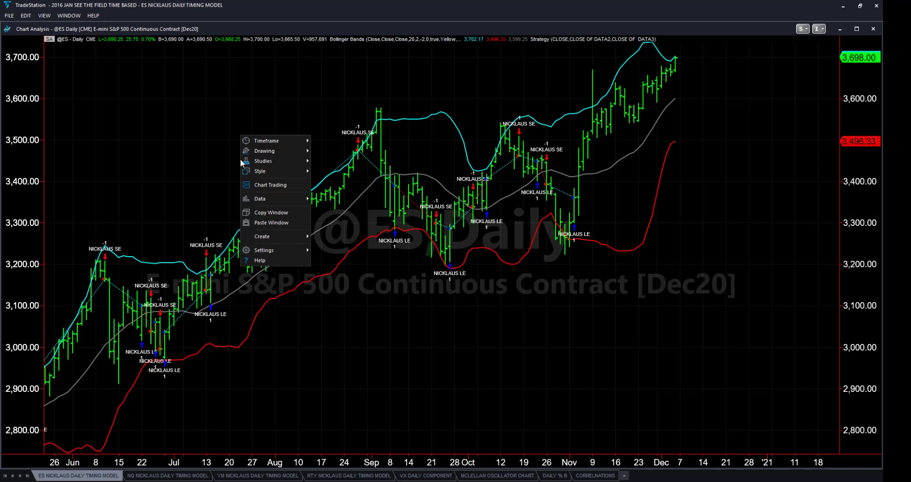
pyautogui.moveTo(281, 198)
pyautogui.moveTo(280, 160)
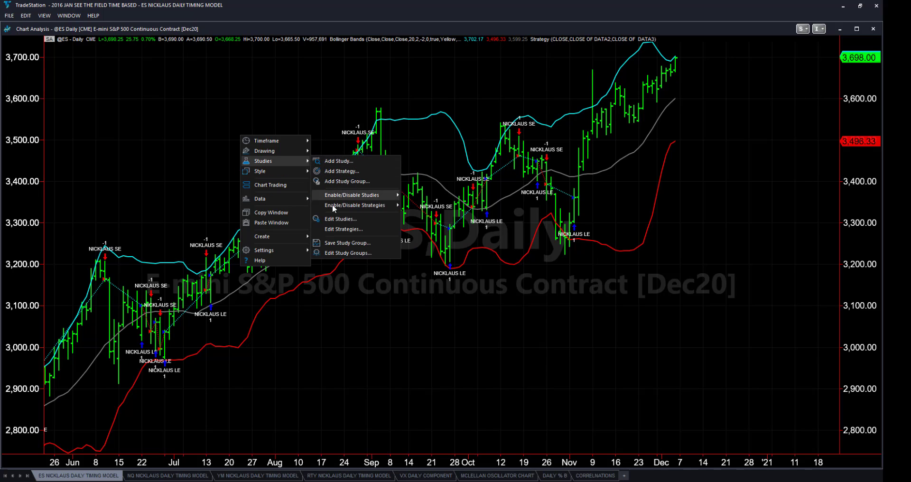
pyautogui.click(337, 229)
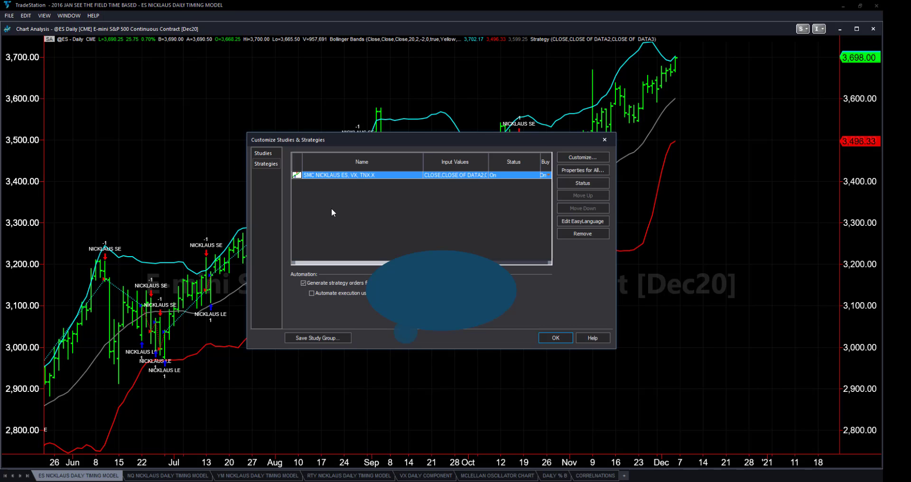
pyautogui.click(576, 172)
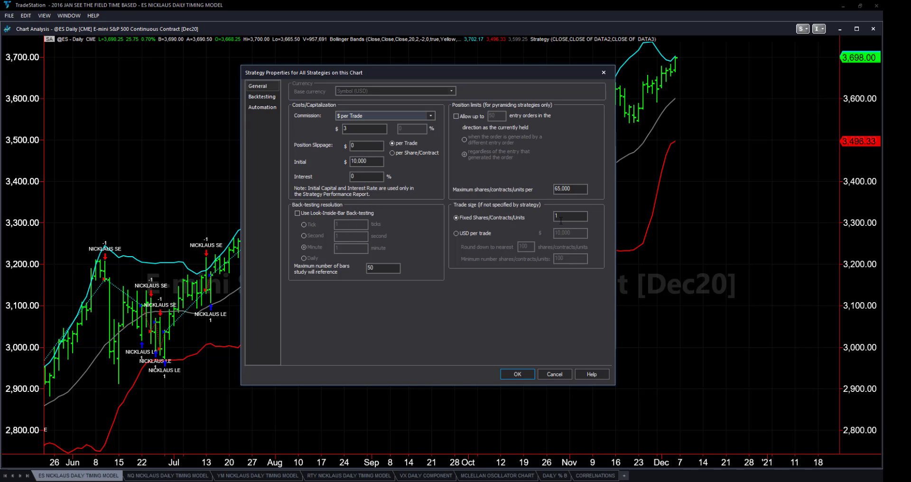
pyautogui.click(516, 374)
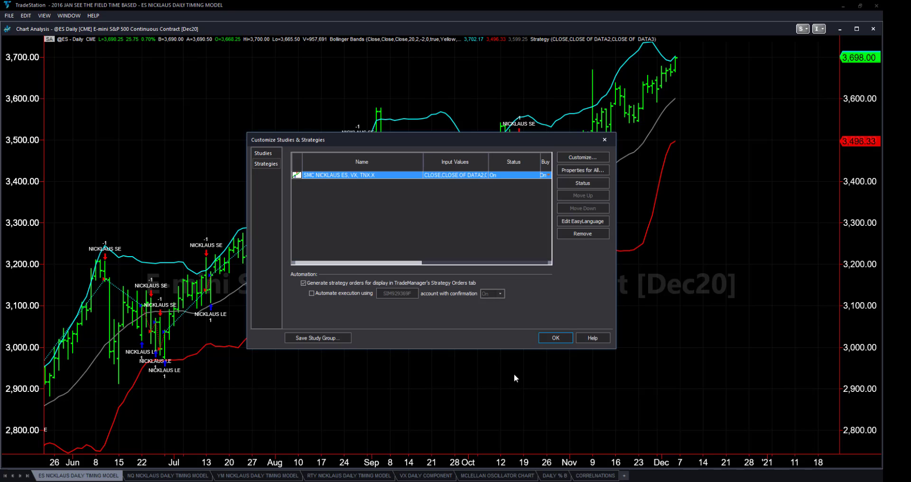
pyautogui.click(604, 140)
# Step: Examine the ES strategy's performance summary and its Monthly Accumulative Net Profit graph, and close the report
pyautogui.rightClick(247, 140)
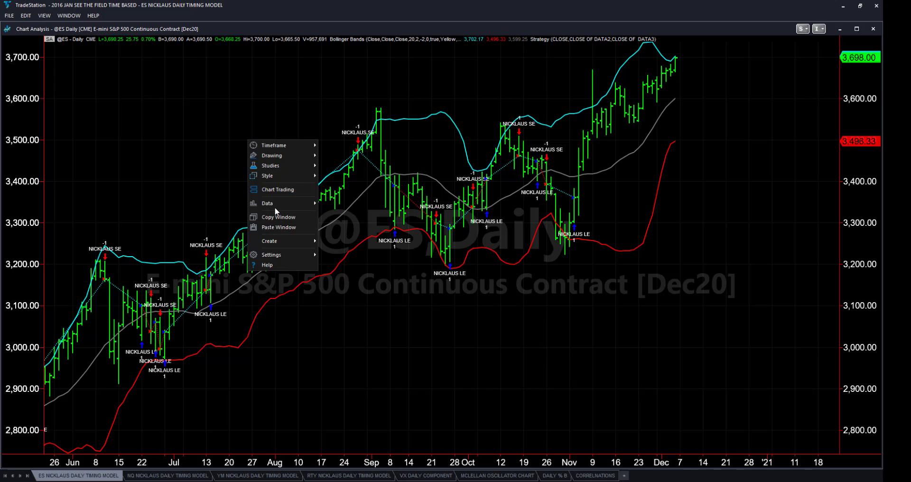
pyautogui.moveTo(279, 203)
pyautogui.click(349, 228)
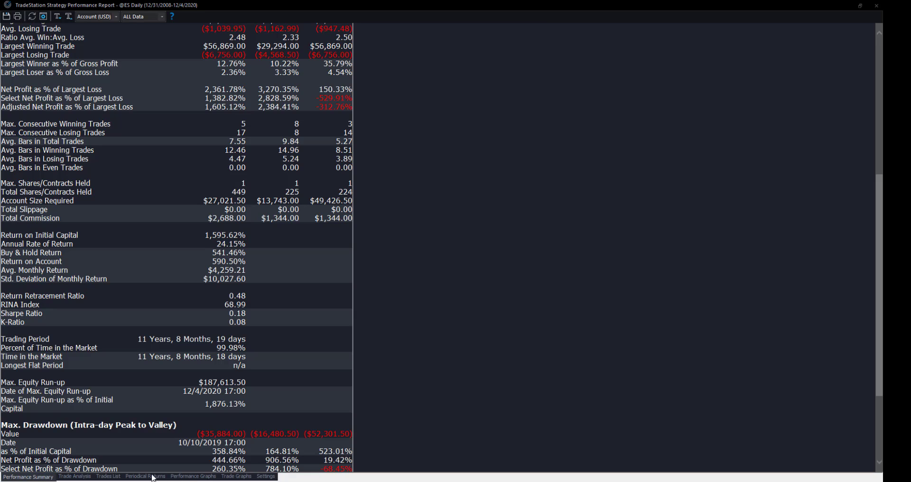
pyautogui.click(186, 478)
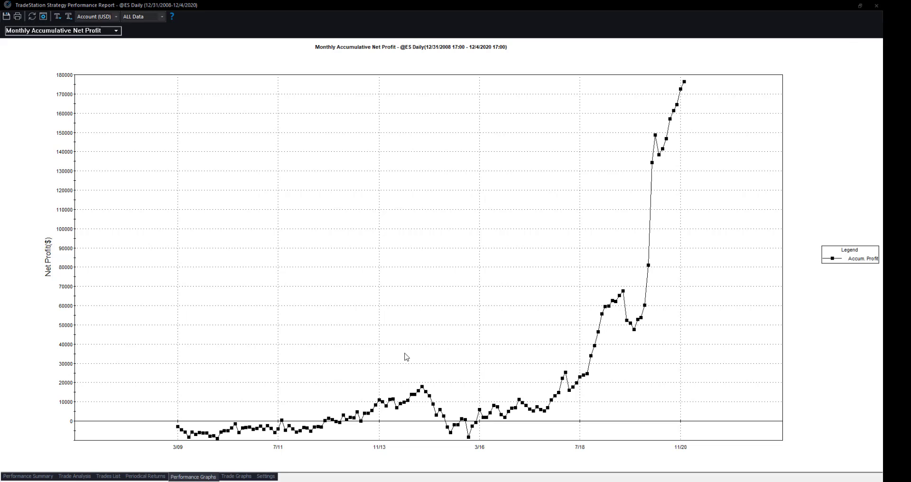
pyautogui.click(876, 6)
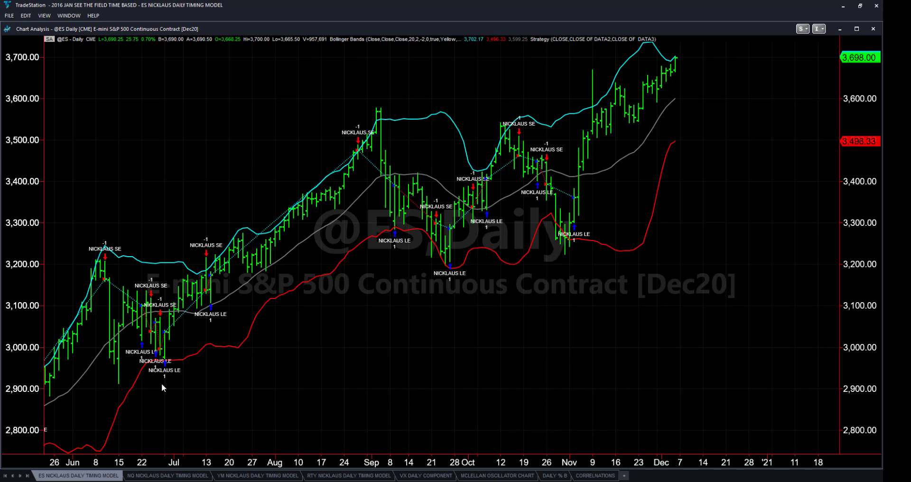
# Step: Reopen the ES performance report, review the Performance Summary from its beginning, and close the report
pyautogui.rightClick(202, 163)
pyautogui.moveTo(232, 228)
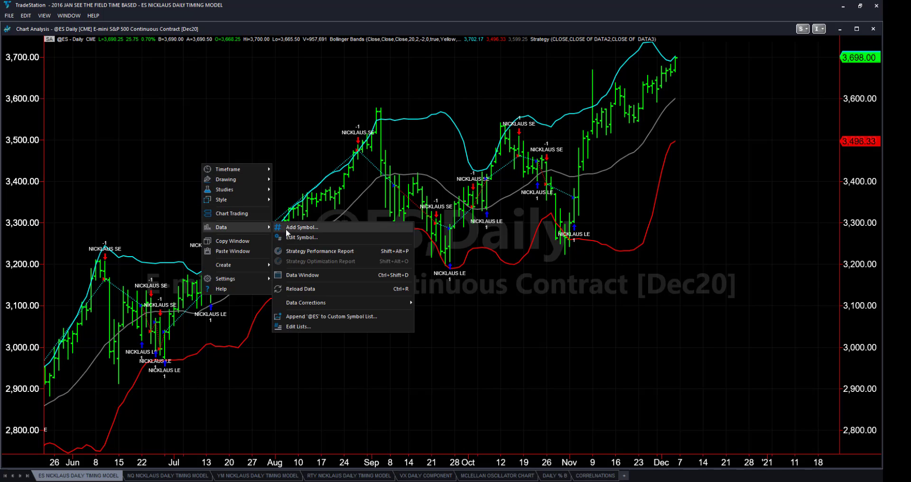
pyautogui.click(303, 249)
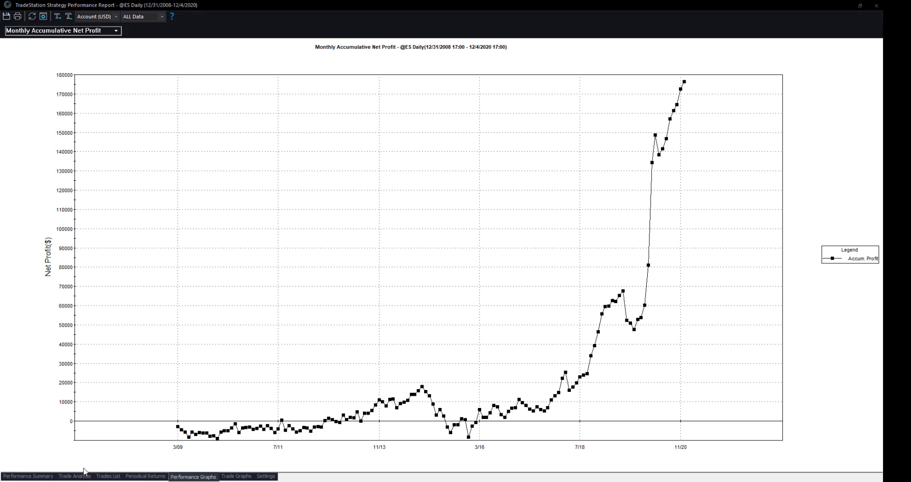
pyautogui.click(28, 476)
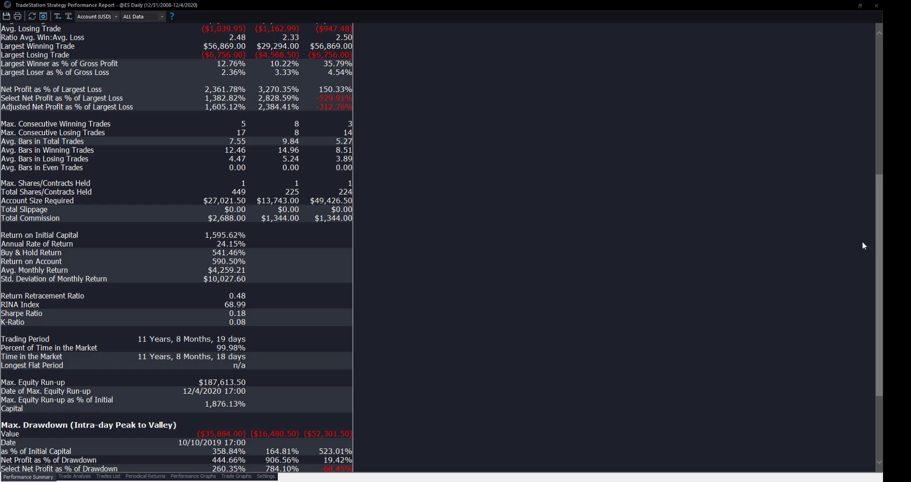
pyautogui.moveTo(876, 232); pyautogui.dragTo(715, 94)
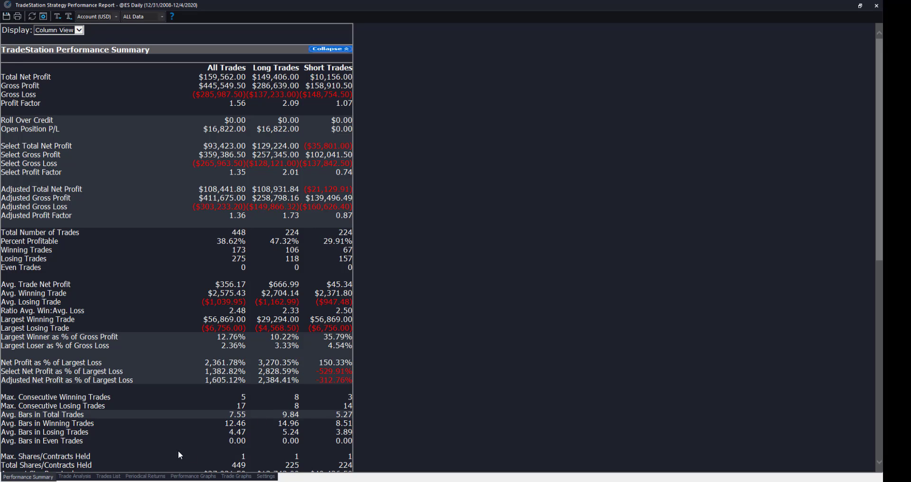
pyautogui.click(876, 5)
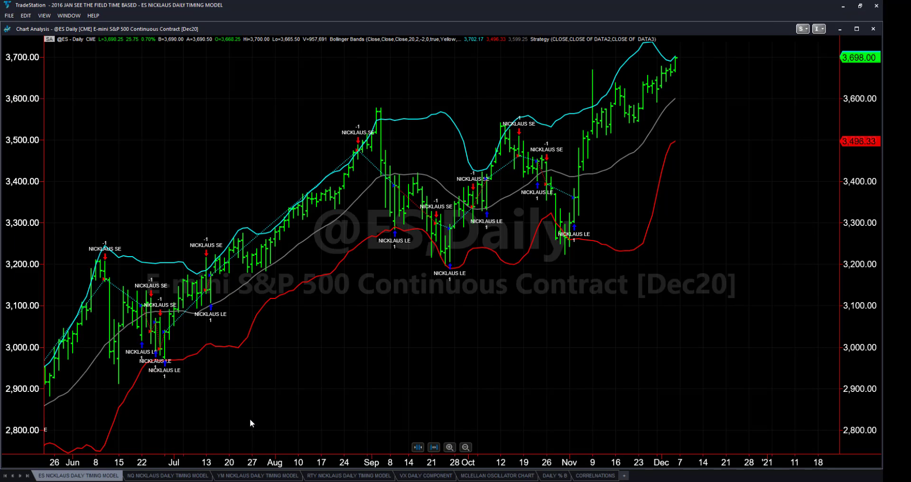
# Step: Switch to the NQ Nicklaus daily timing model, review its performance summary and Monthly Accumulative Net Profit graph, and close the report
pyautogui.click(162, 476)
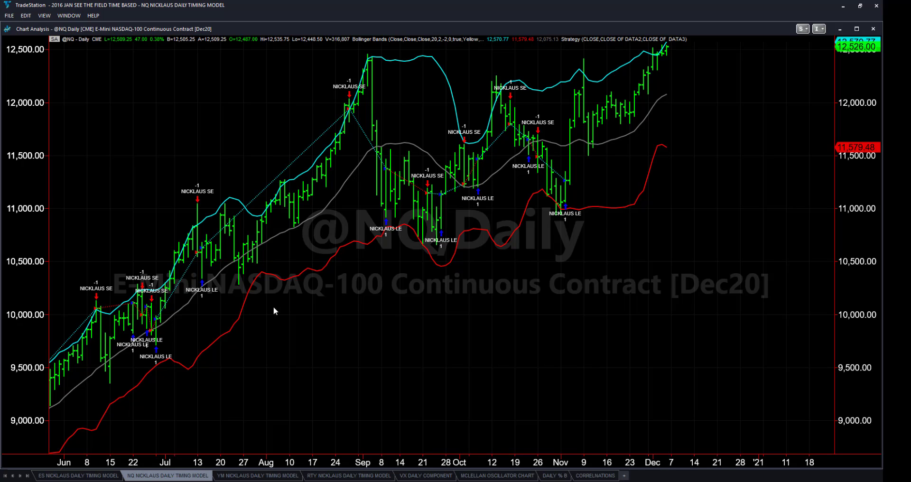
pyautogui.rightClick(188, 143)
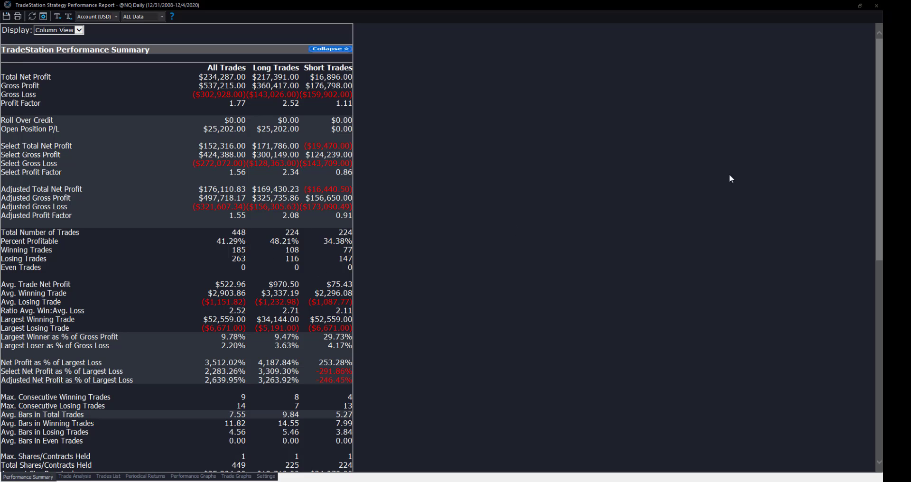
pyautogui.moveTo(875, 126); pyautogui.dragTo(852, 286)
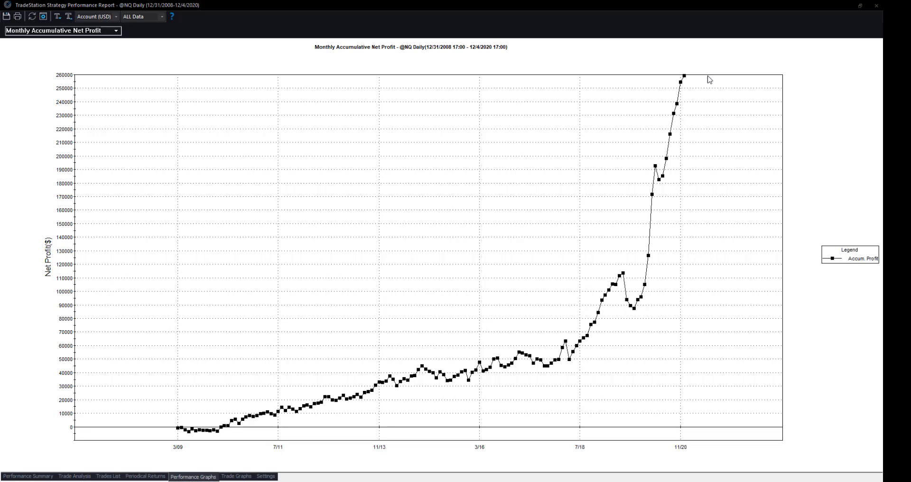
pyautogui.click(876, 5)
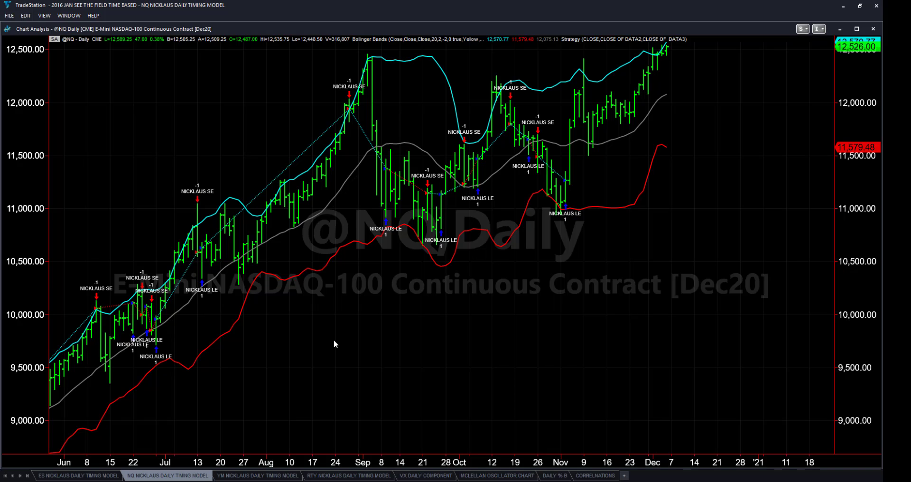
# Step: Switch to the YM Nicklaus daily timing model and view its performance report's Monthly Accumulative Net Profit graph
pyautogui.click(237, 476)
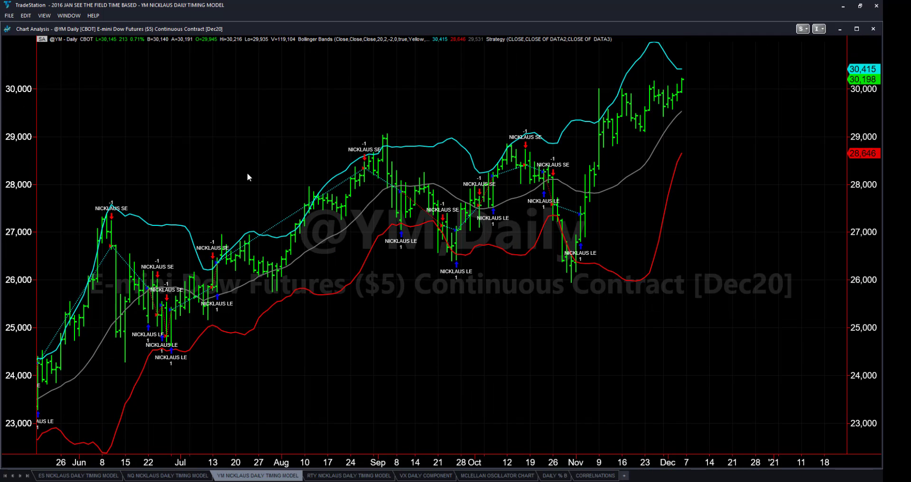
pyautogui.rightClick(249, 150)
pyautogui.moveTo(278, 208)
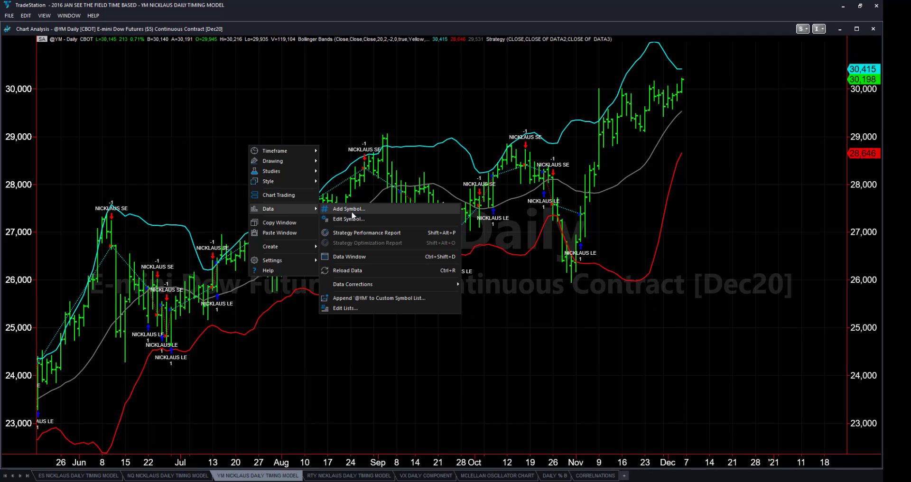
pyautogui.click(370, 233)
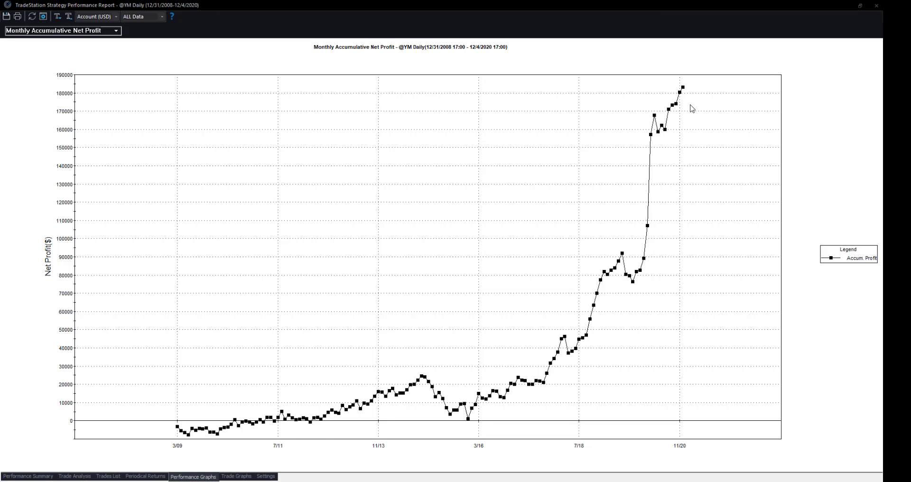
# Step: Review the YM strategy's Performance Summary from net profit through maximum drawdown, and close the report
pyautogui.click(28, 476)
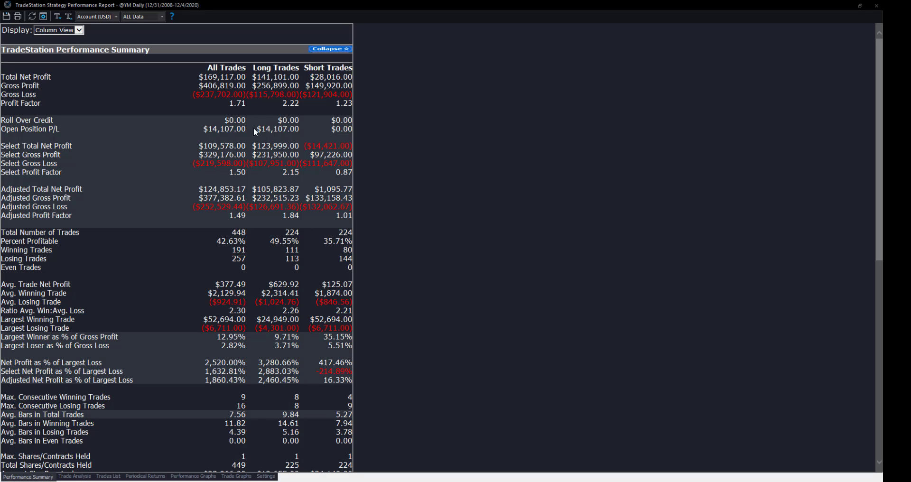
pyautogui.scroll(-8, 869, 143)
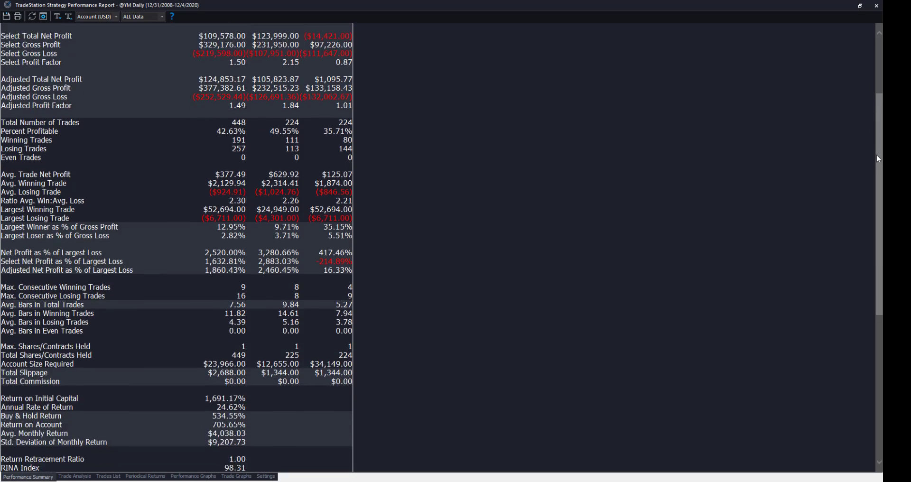
pyautogui.scroll(-3, 867, 237)
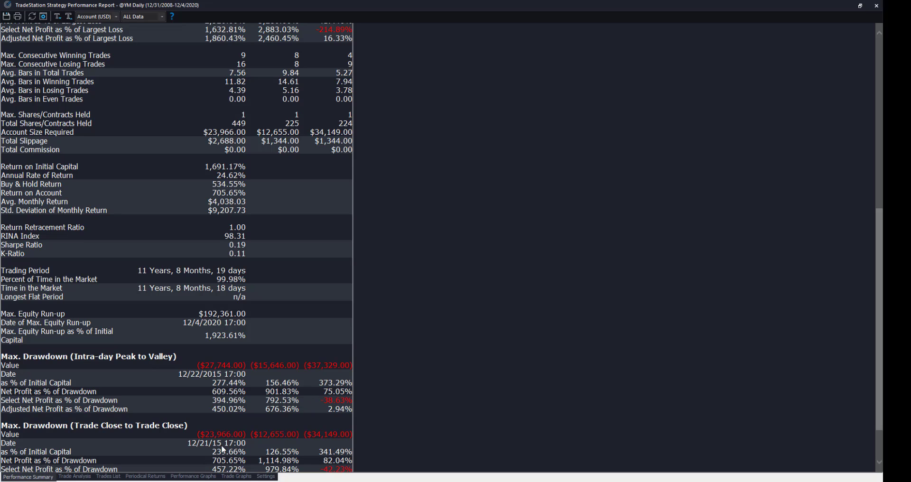
pyautogui.click(875, 7)
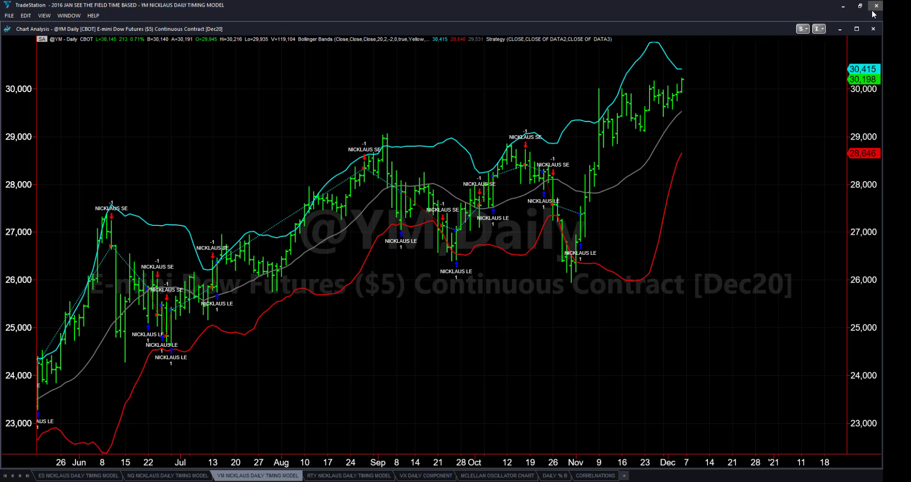
# Step: Switch to the RTY Nicklaus daily timing model, review its strategy performance summary, and close the report
pyautogui.click(332, 475)
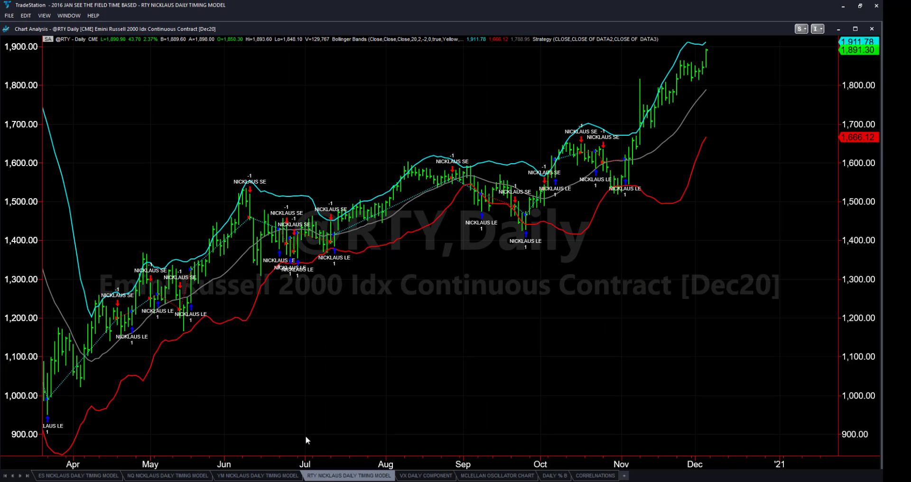
pyautogui.rightClick(299, 151)
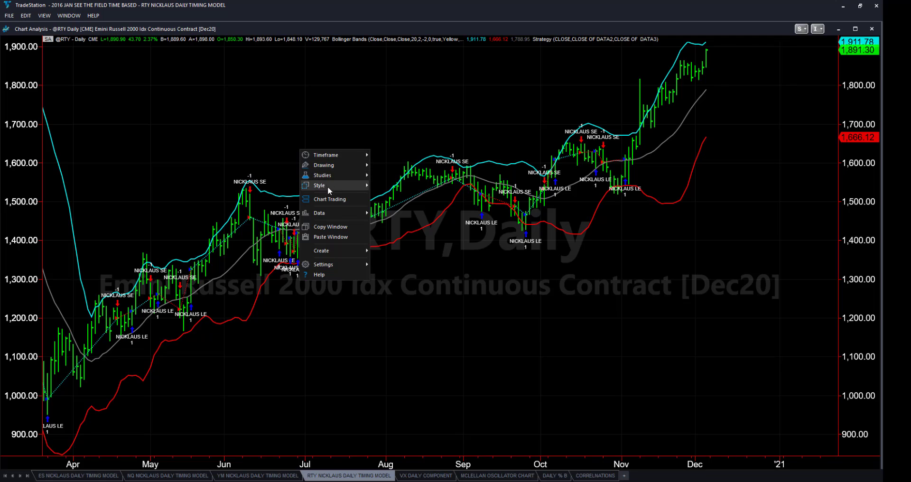
pyautogui.moveTo(361, 217)
pyautogui.click(404, 239)
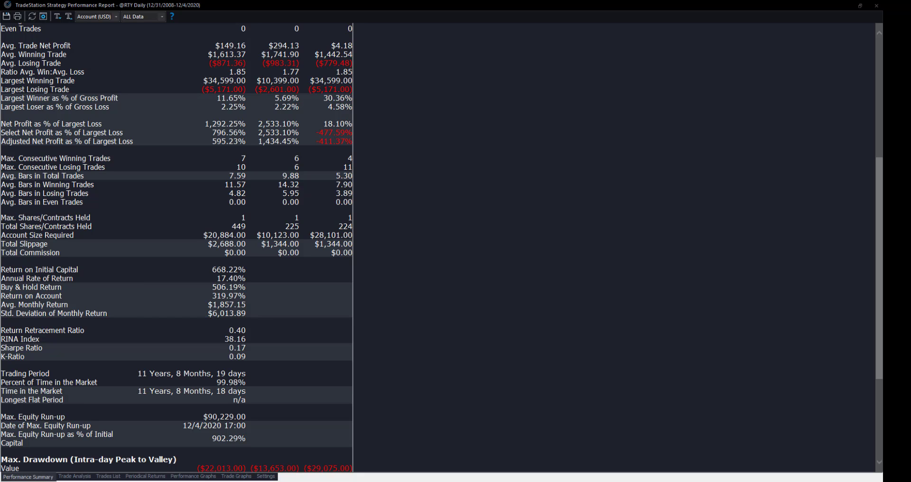
pyautogui.click(876, 6)
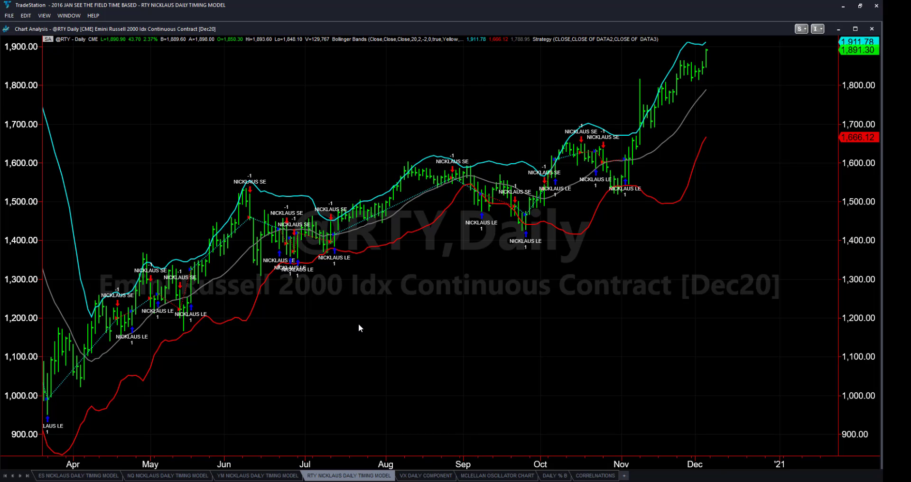
# Step: Review the VX daily component's strategy performance summary, close the report, and return to the ES Nicklaus daily timing model chart
pyautogui.click(418, 476)
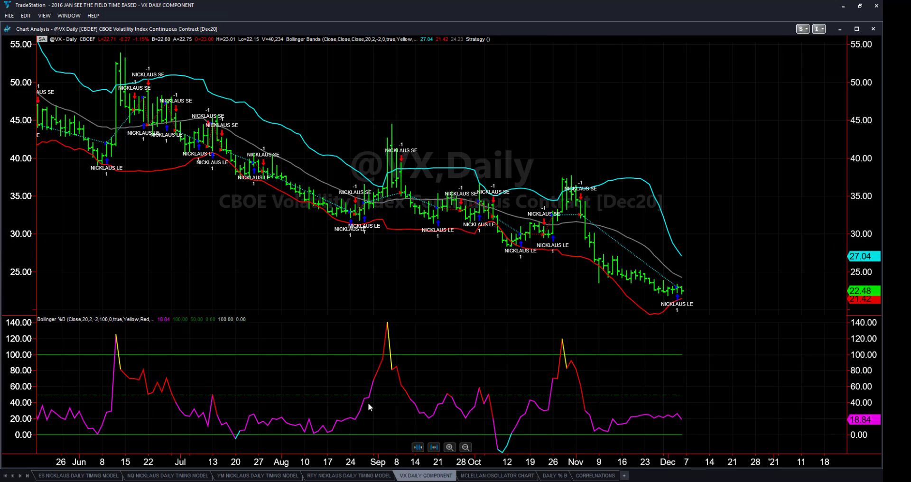
pyautogui.rightClick(334, 117)
pyautogui.moveTo(385, 143)
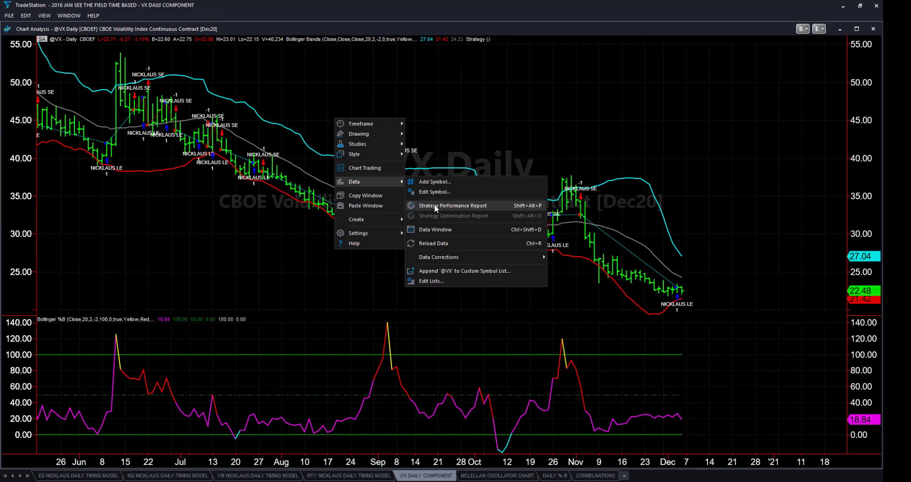
pyautogui.click(435, 211)
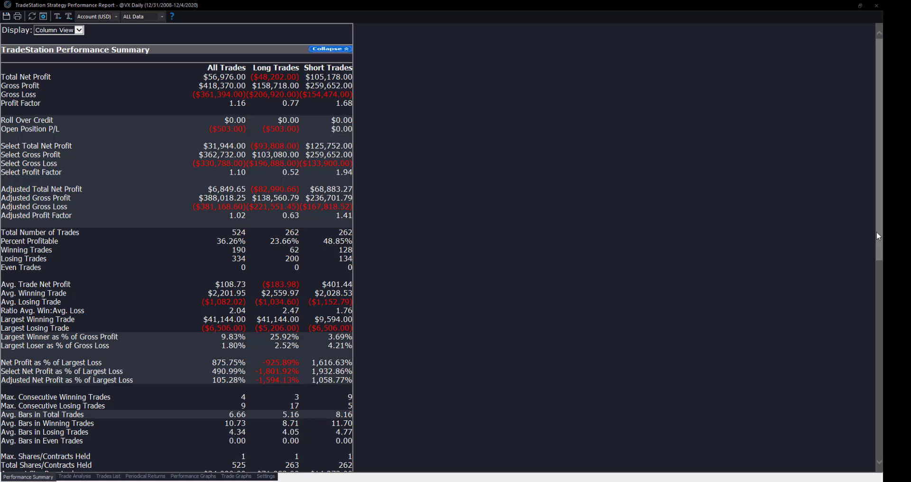
pyautogui.moveTo(875, 231); pyautogui.dragTo(858, 337)
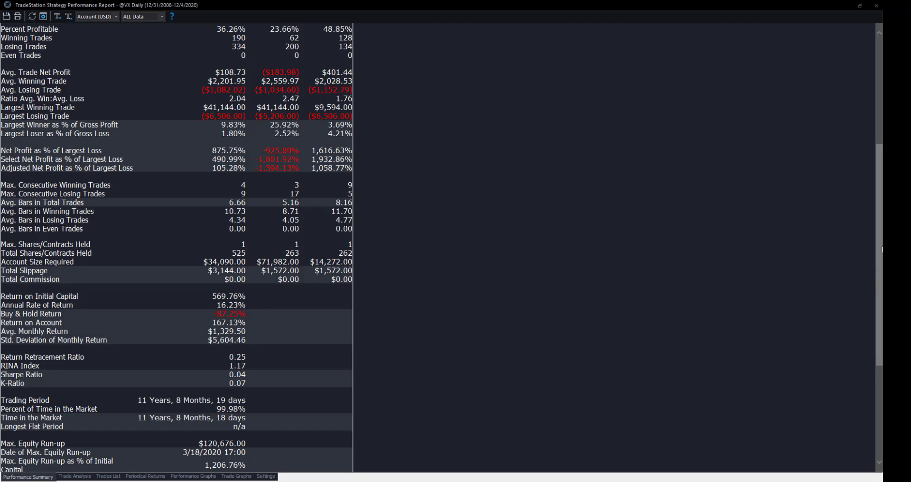
pyautogui.scroll(8, 880, 272)
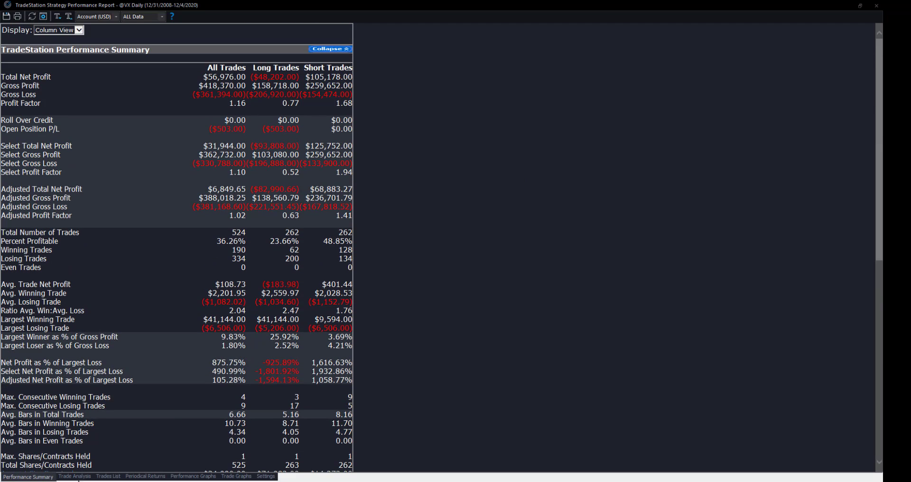
pyautogui.click(875, 5)
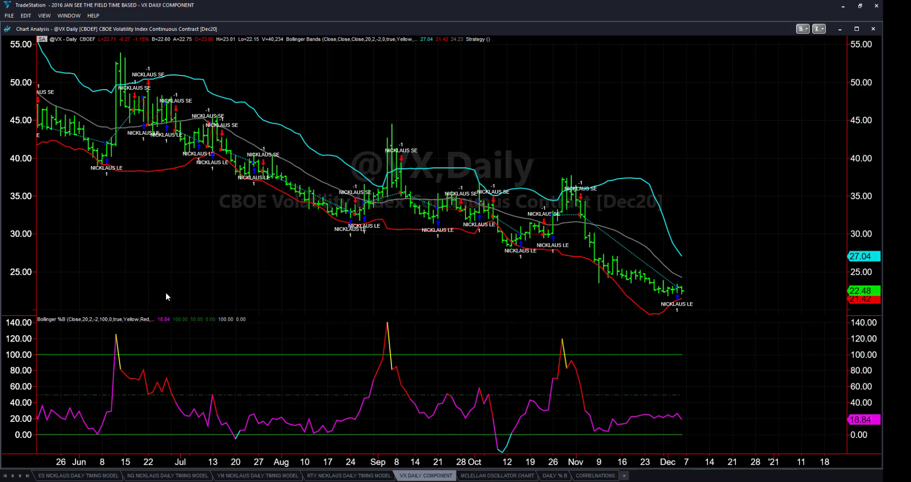
pyautogui.click(61, 476)
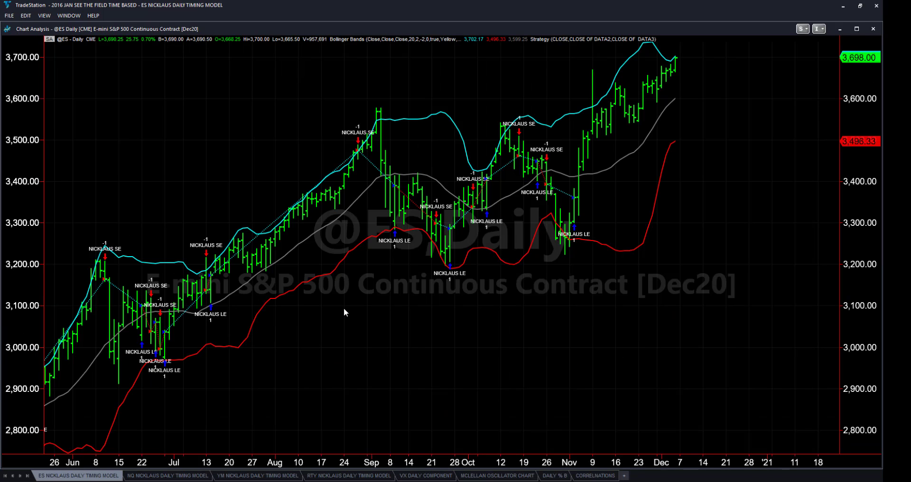